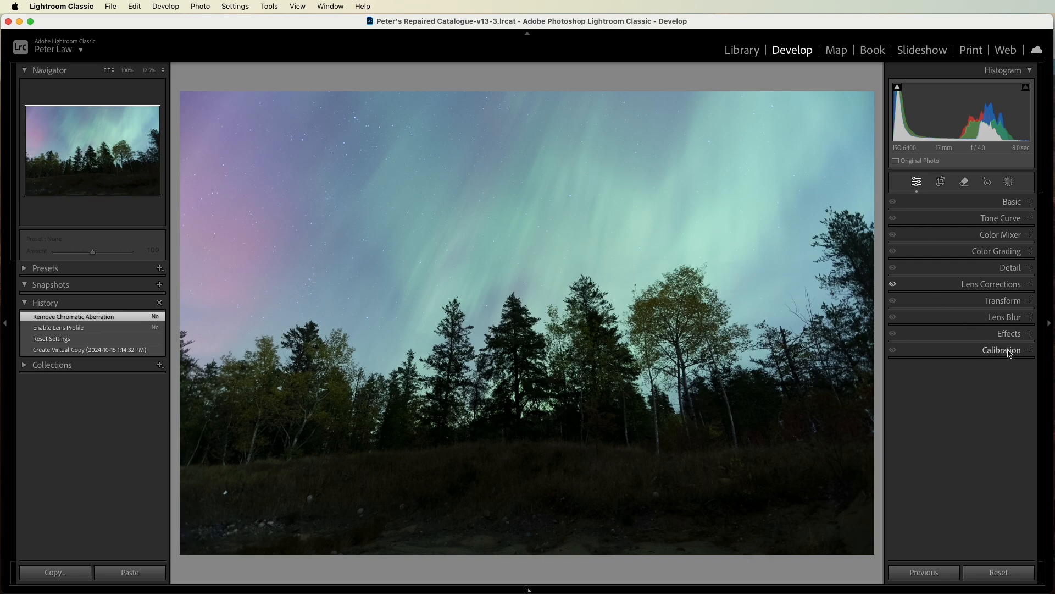
Review the noise reduction options in Detail, then the Lens Blur and Lens Corrections settings, without changing anything.
click(1010, 267)
scroll(989, 445, down, 1)
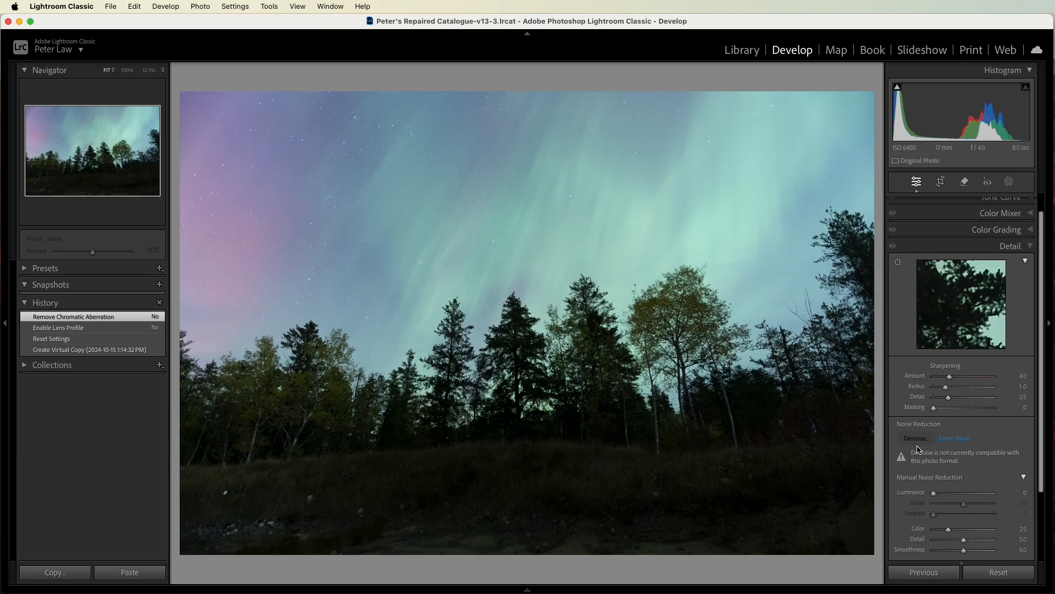
click(1014, 247)
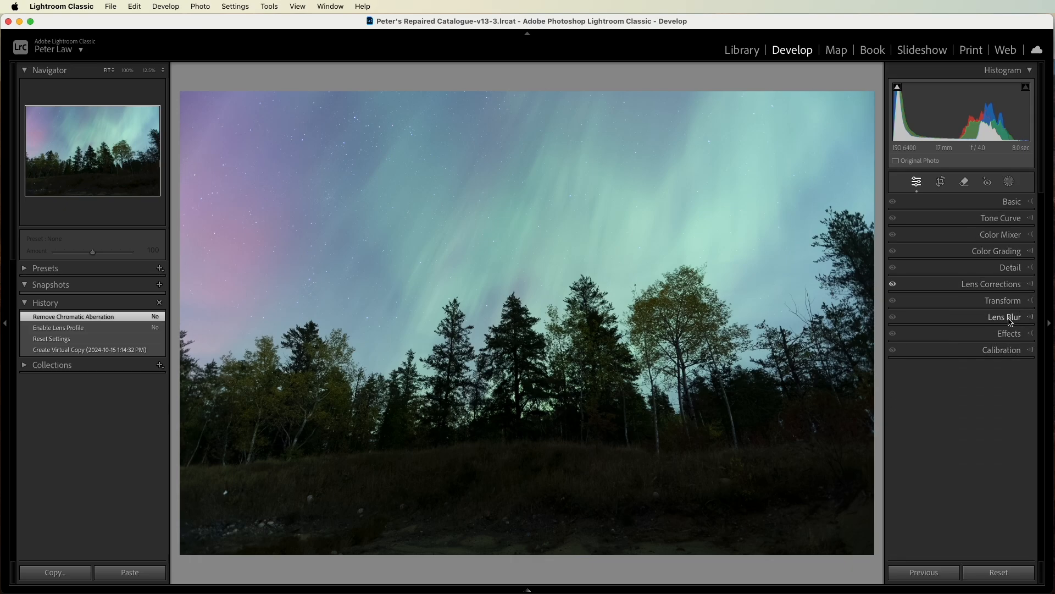
click(1010, 319)
click(1009, 317)
click(1008, 284)
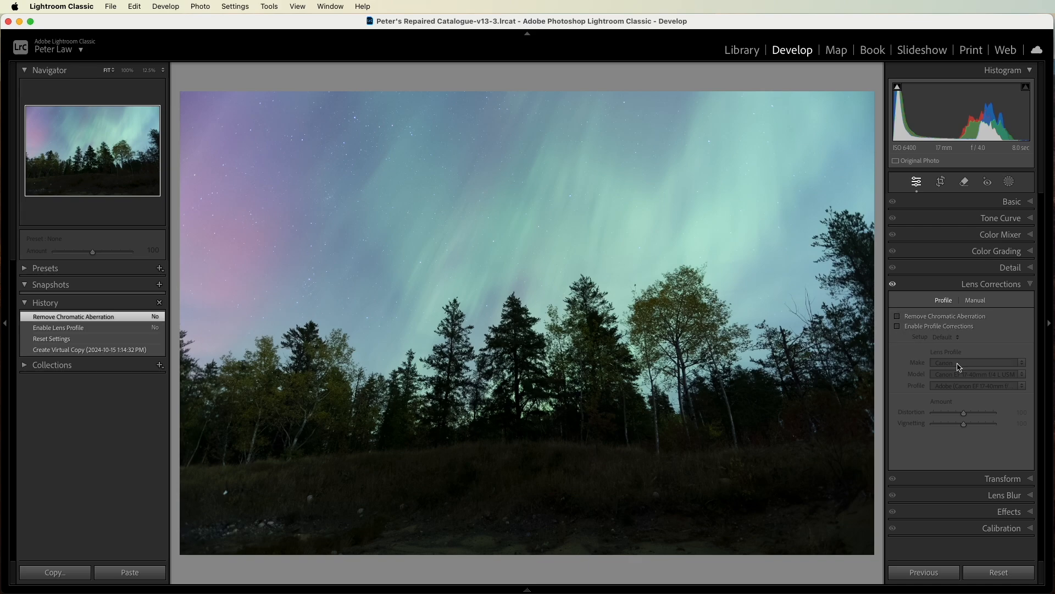
click(1002, 287)
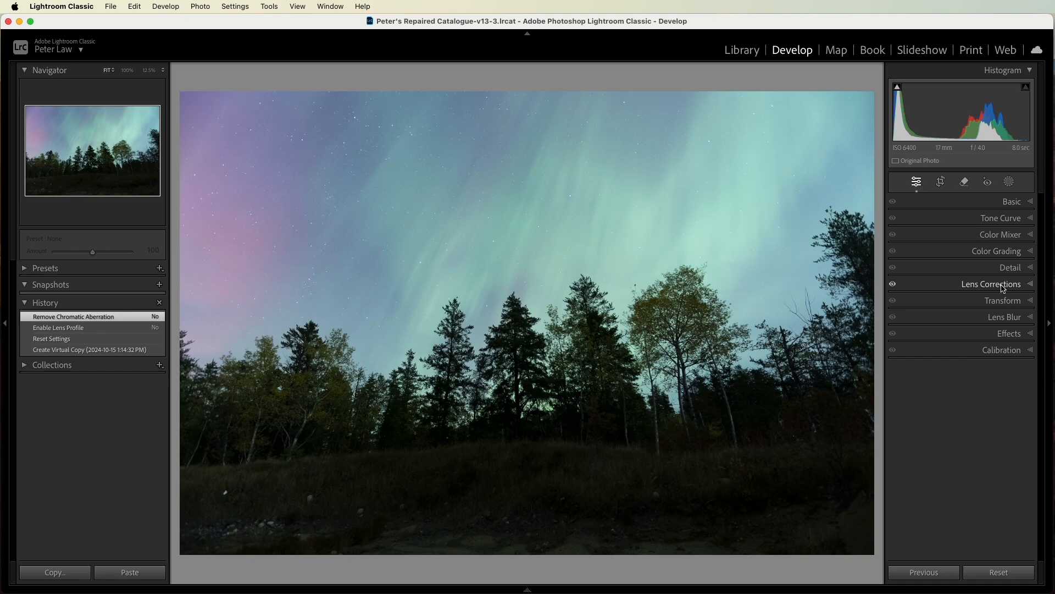
Change the photo's color profile to Adobe Landscape in the Basic adjustments.
click(1010, 204)
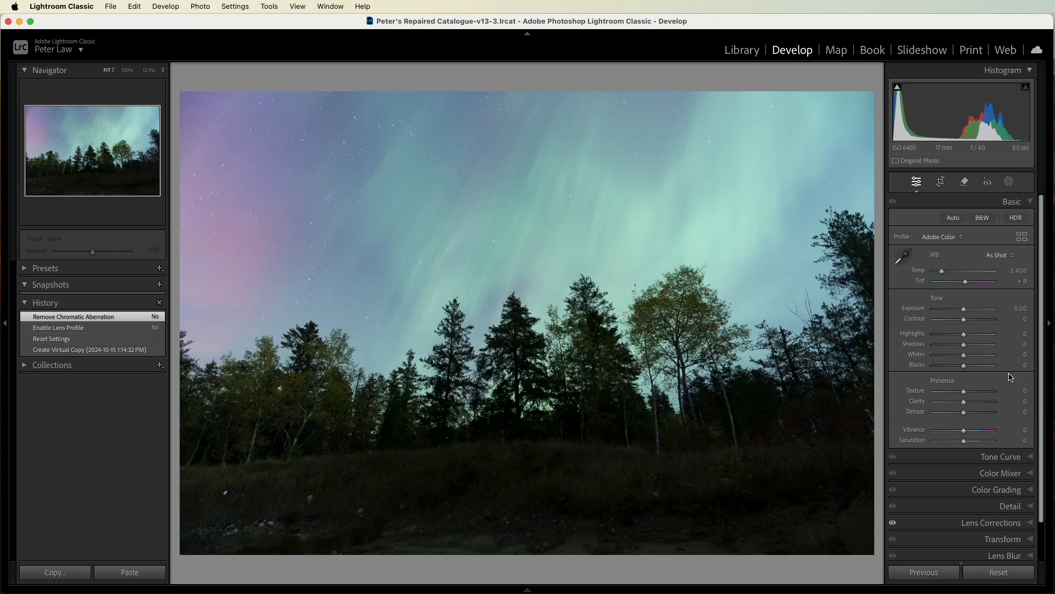
click(936, 240)
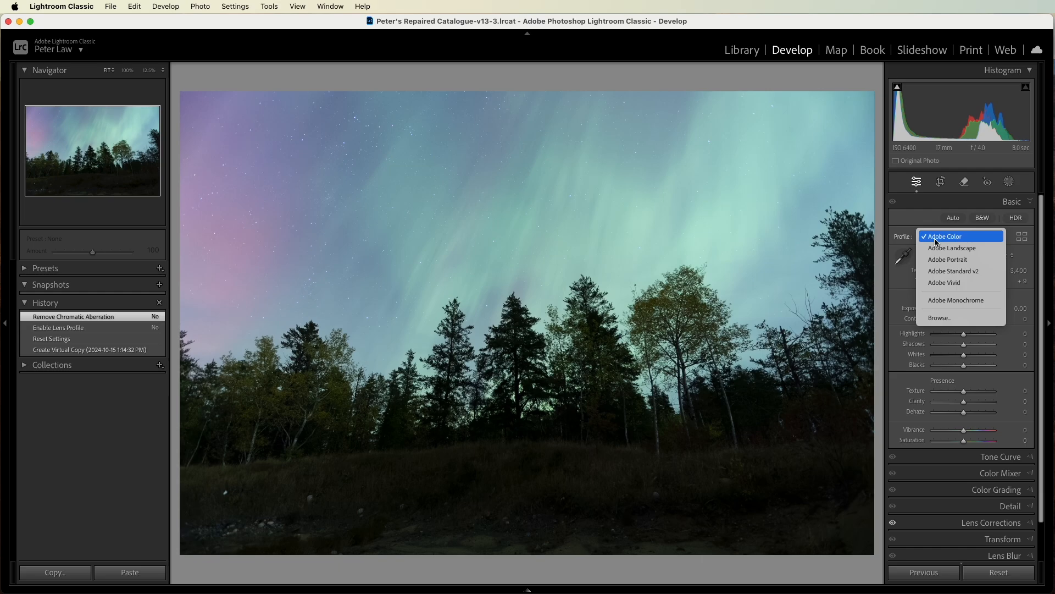
click(944, 248)
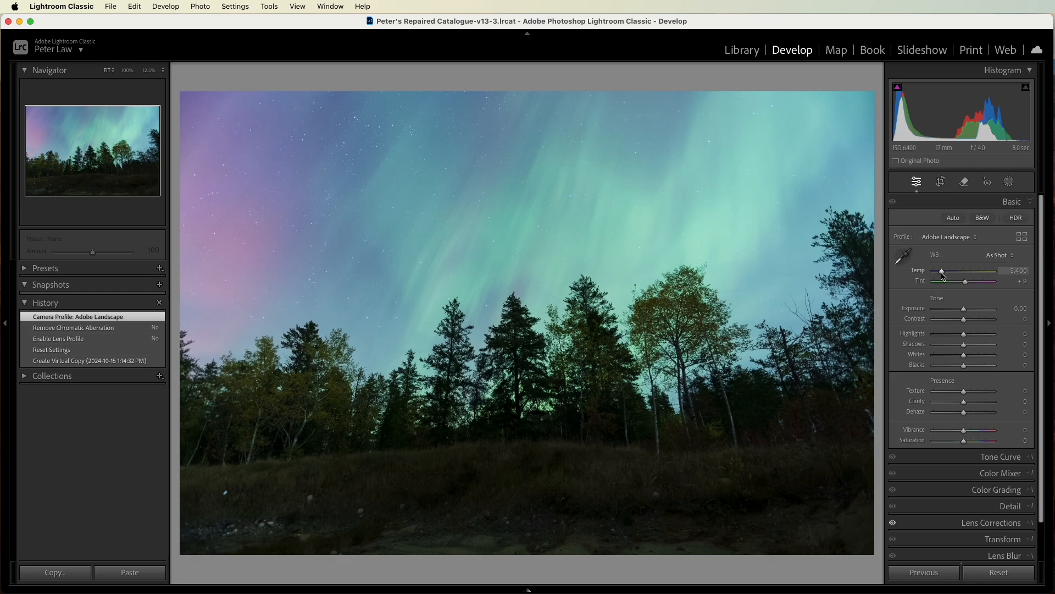
Adjust the white balance to a temperature of 3,835 and a tint of +8.
drag(943, 276, 945, 276)
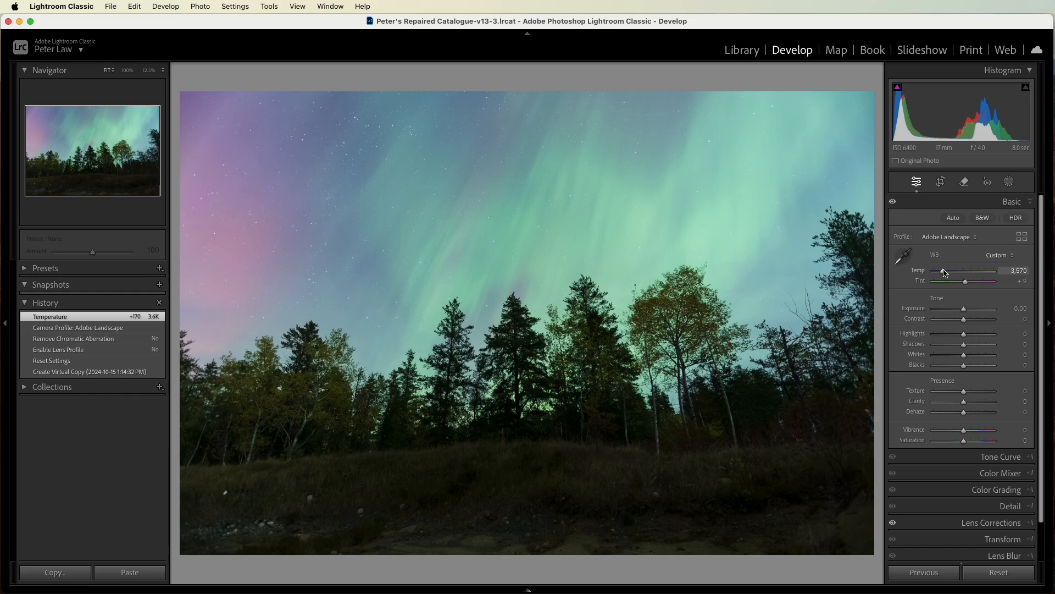
drag(945, 273, 951, 273)
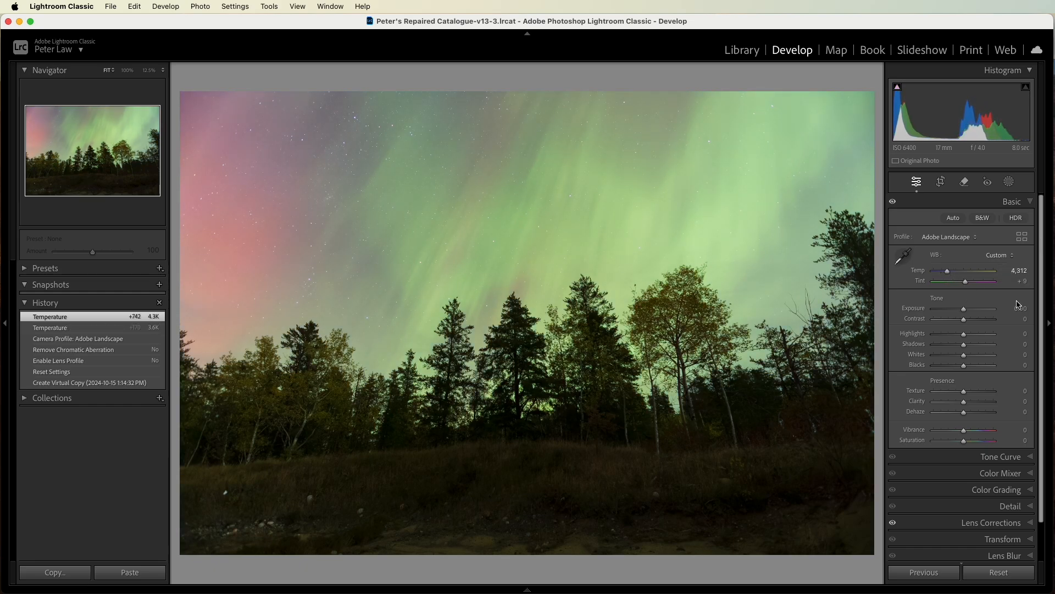
drag(949, 273, 967, 290)
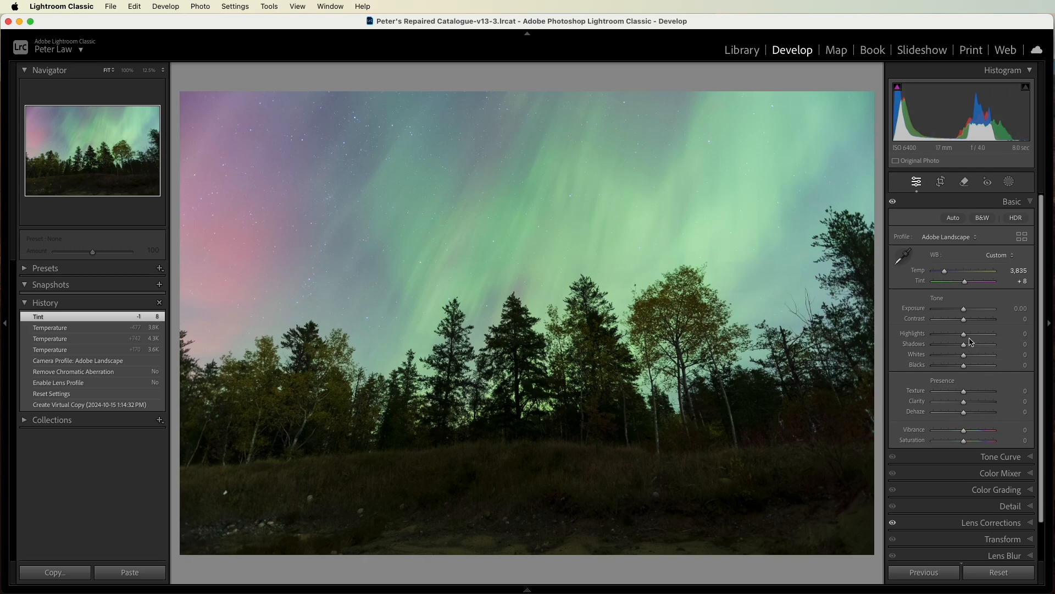
Lower the photo's Highlights to -100 and raise Whites to +42, checking for clipping while adjusting the whites.
drag(966, 339, 929, 341)
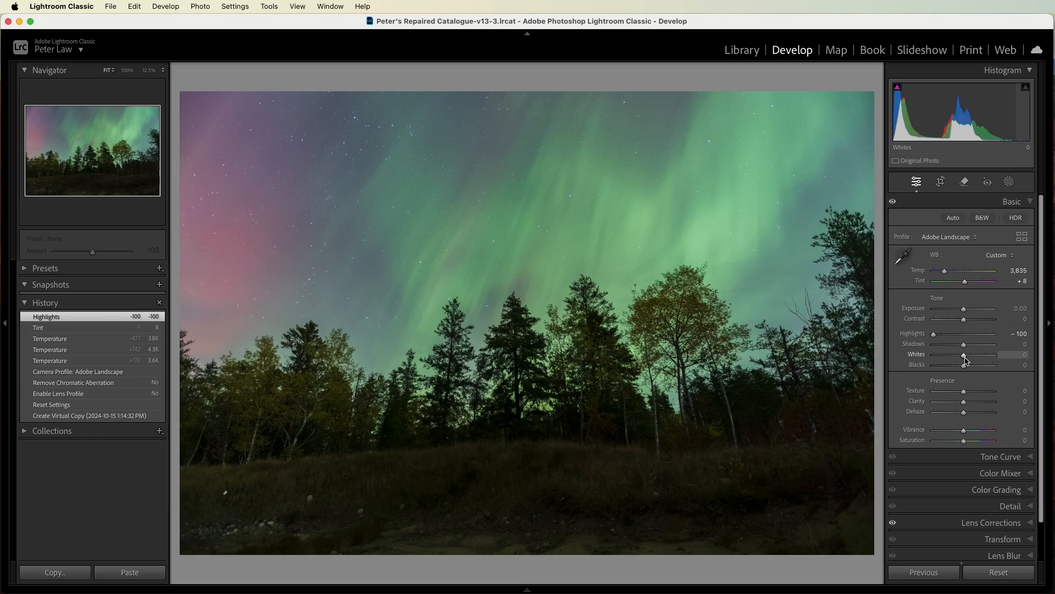
key(alt)
drag(966, 360, 987, 364)
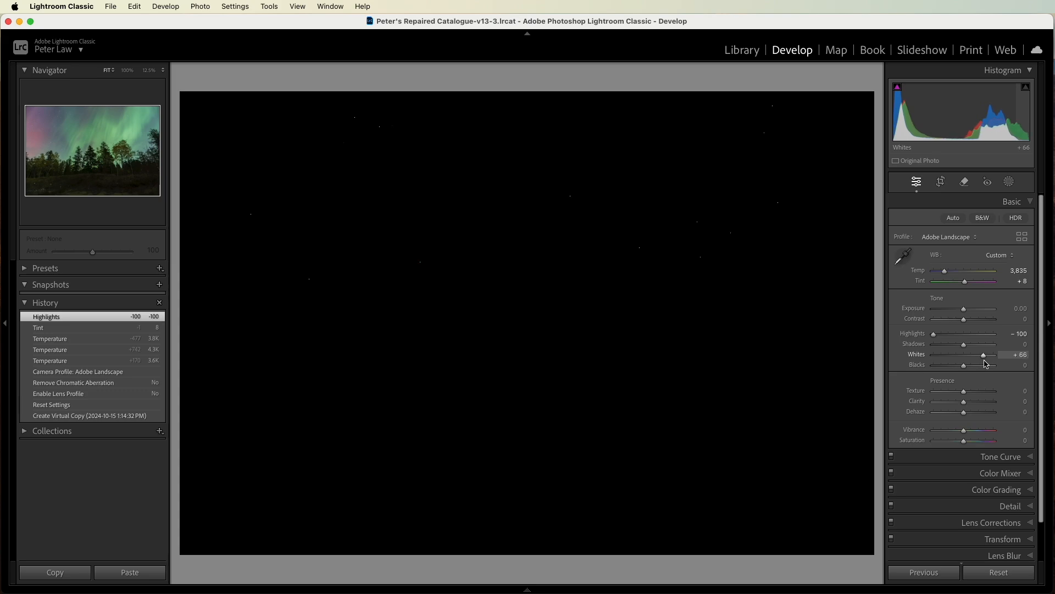
drag(987, 364, 979, 366)
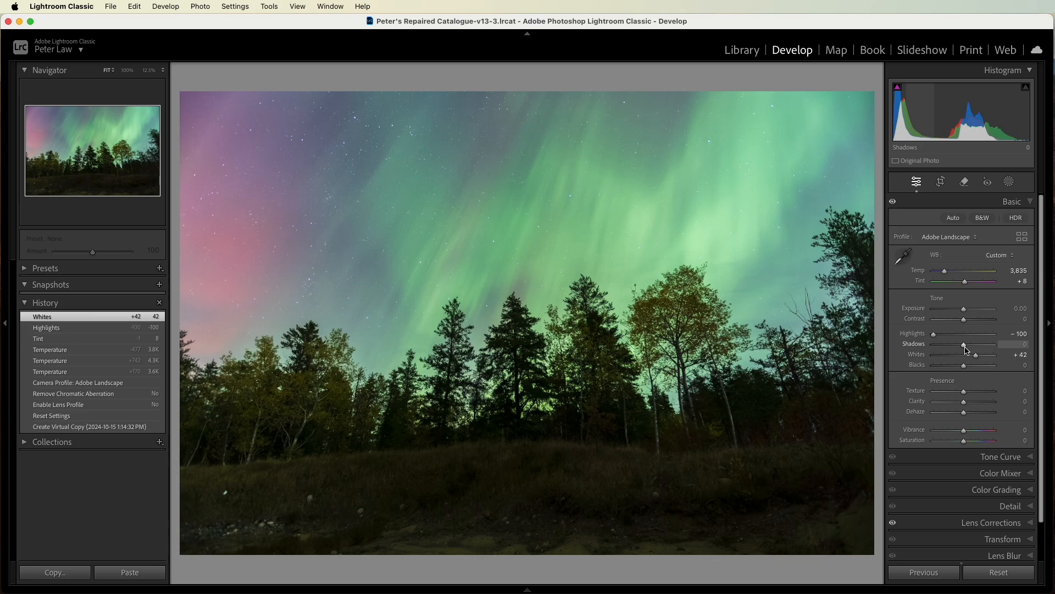
Set the global Shadows to +31, Blacks to -20 and Exposure to -0.20.
drag(966, 350, 975, 352)
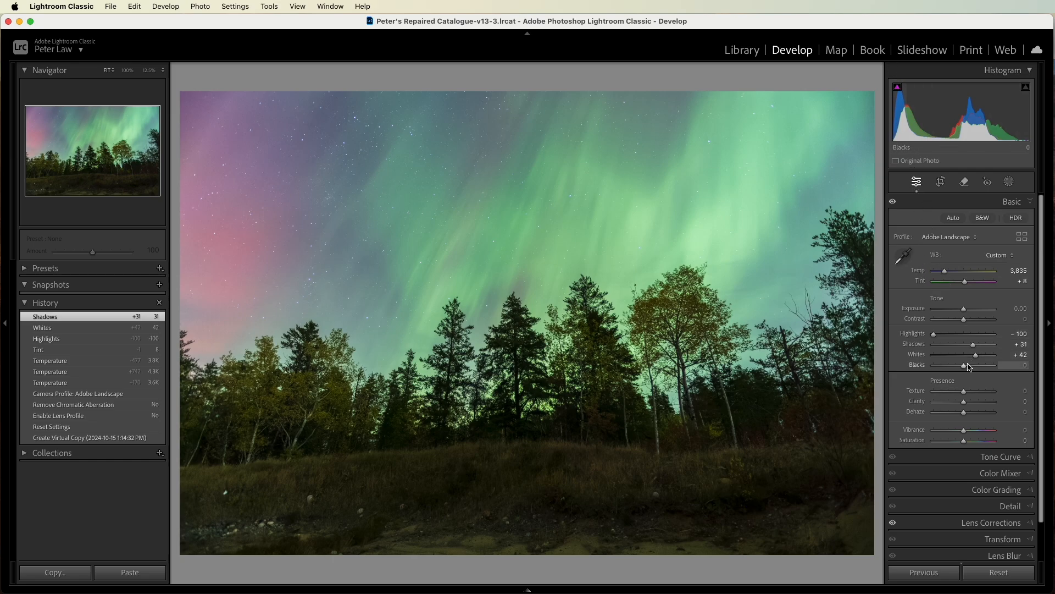
key(alt)
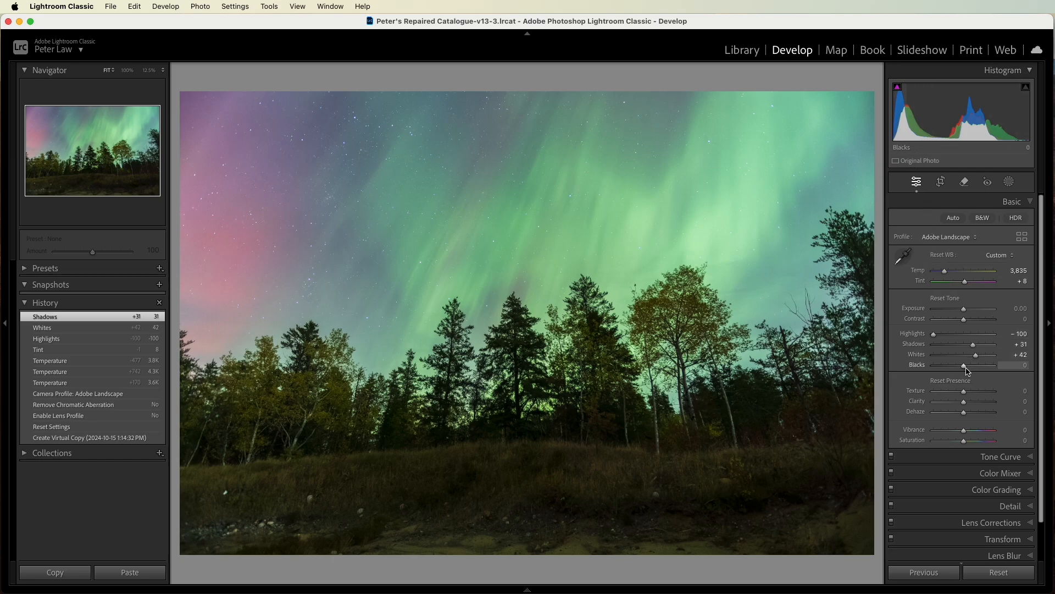
drag(968, 373, 960, 373)
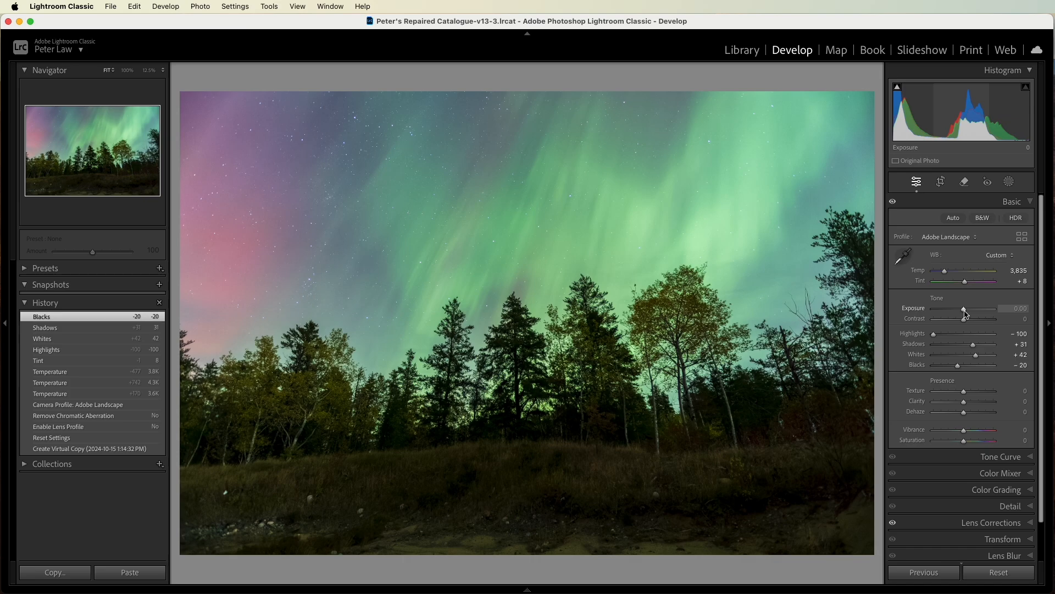
drag(965, 315, 963, 315)
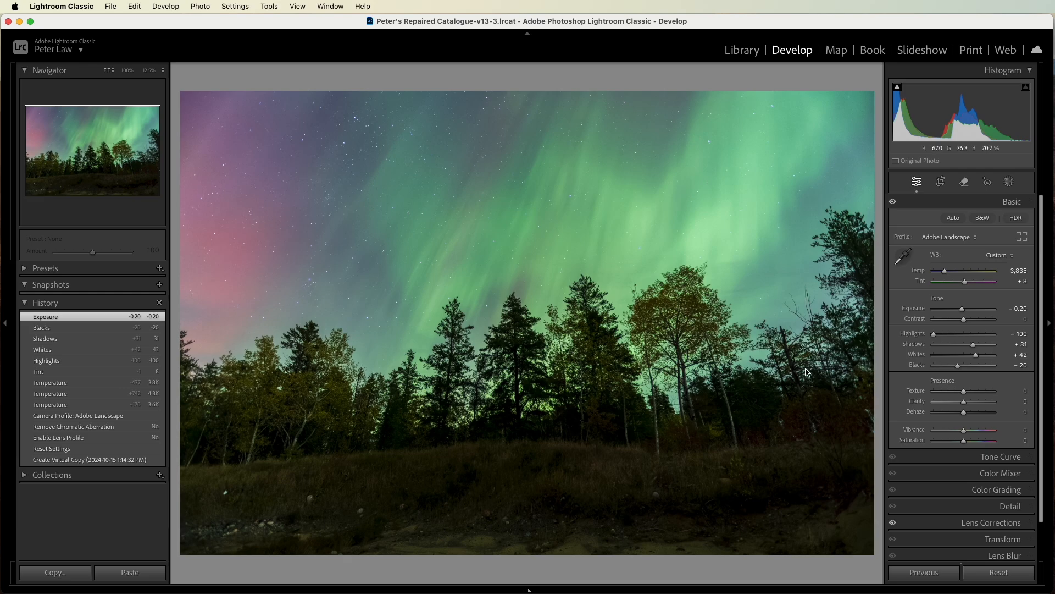
Add a linear gradient mask from the top of the sky down to the treetops and set its Exposure to -0.44.
click(1010, 183)
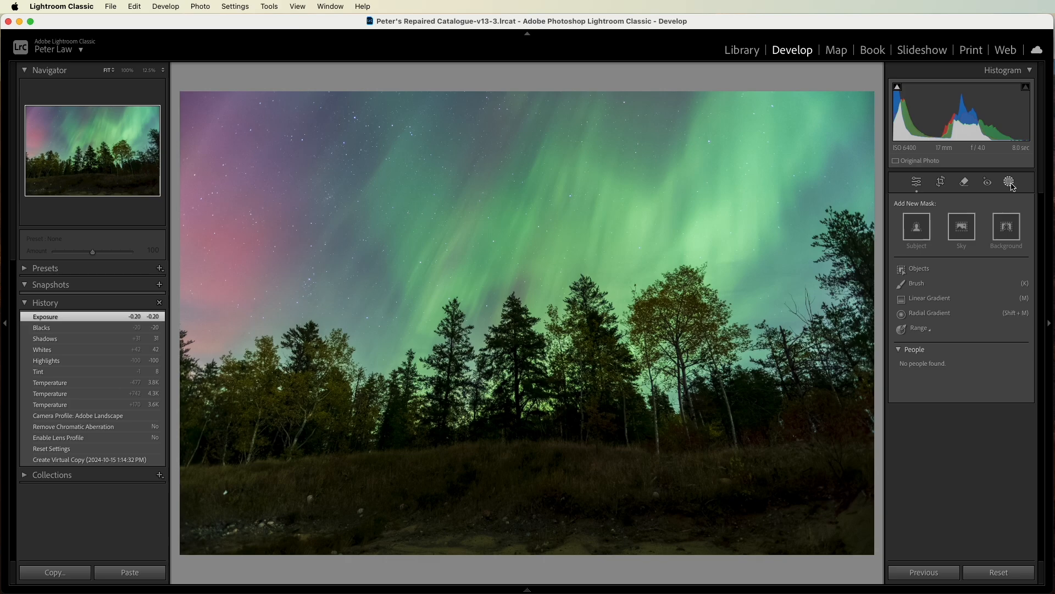
click(940, 304)
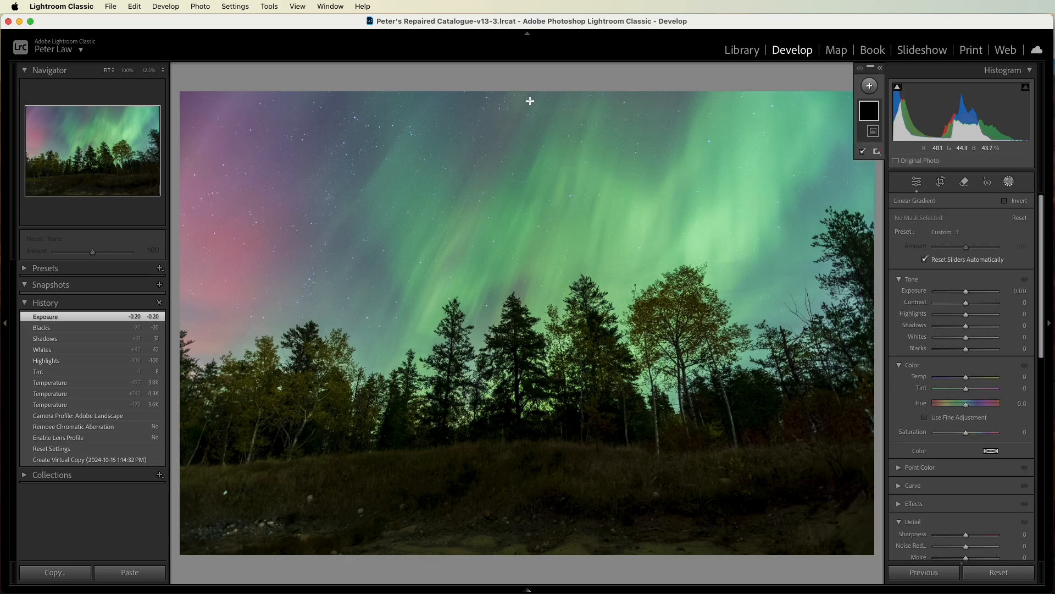
drag(530, 100, 532, 336)
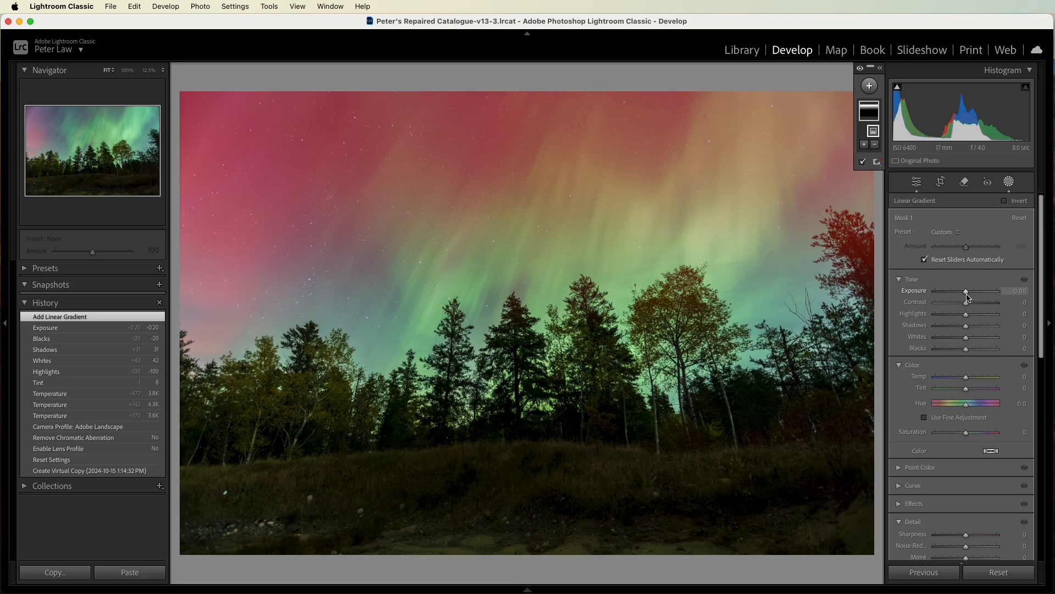
drag(969, 297, 965, 299)
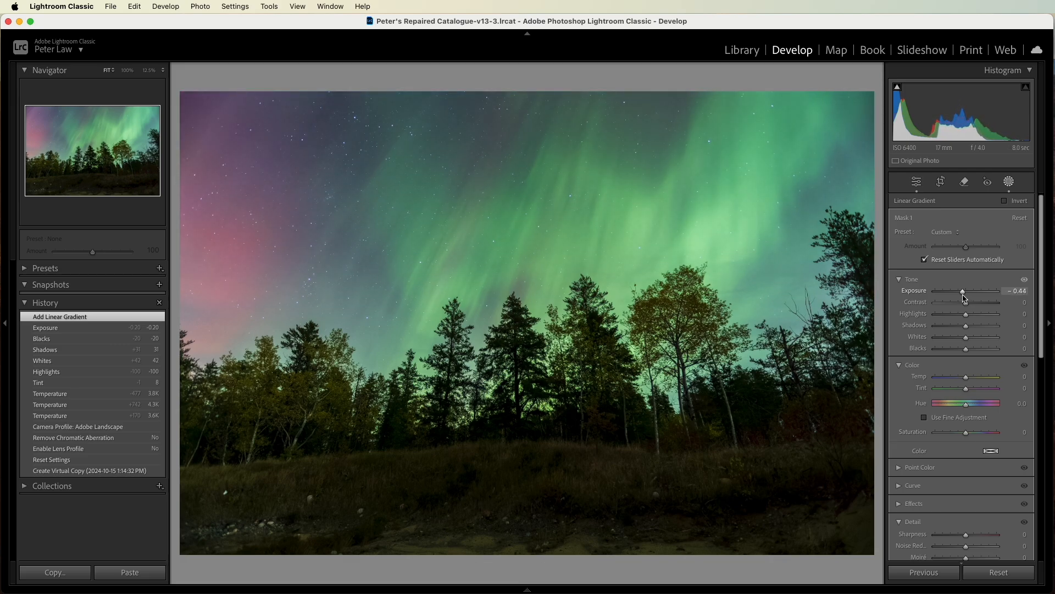
drag(964, 299, 964, 299)
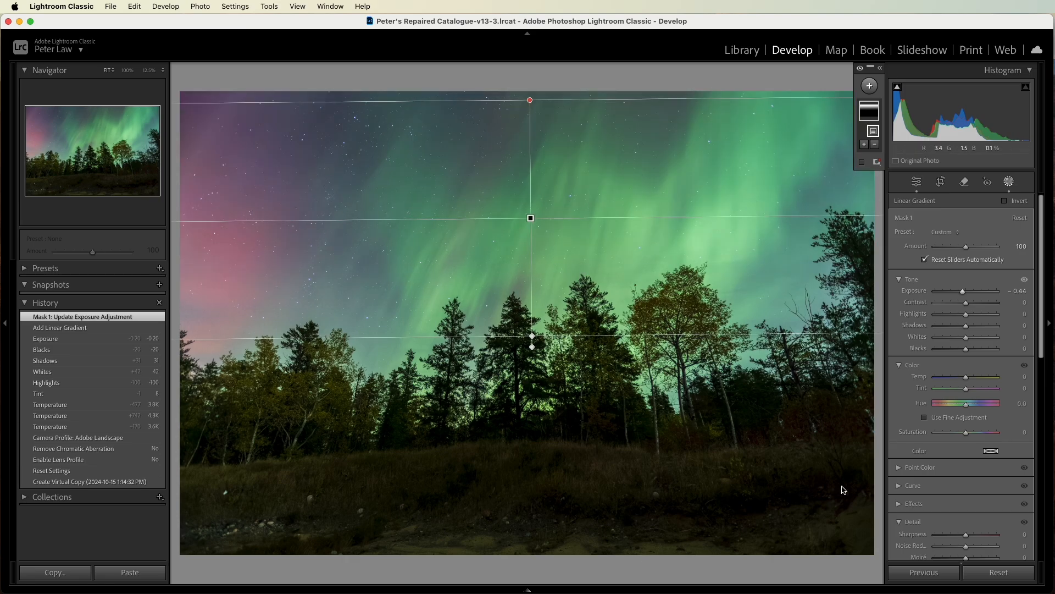
Add a Select Sky mask with Texture 23, Clarity 31 and Dehaze 14, and return to the global edit settings.
click(869, 87)
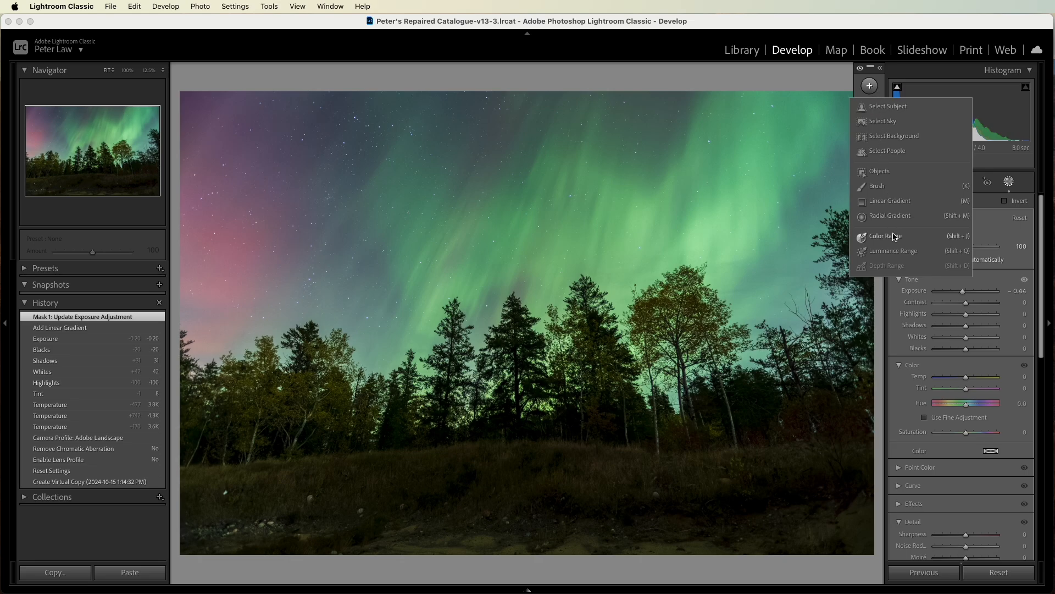
click(886, 121)
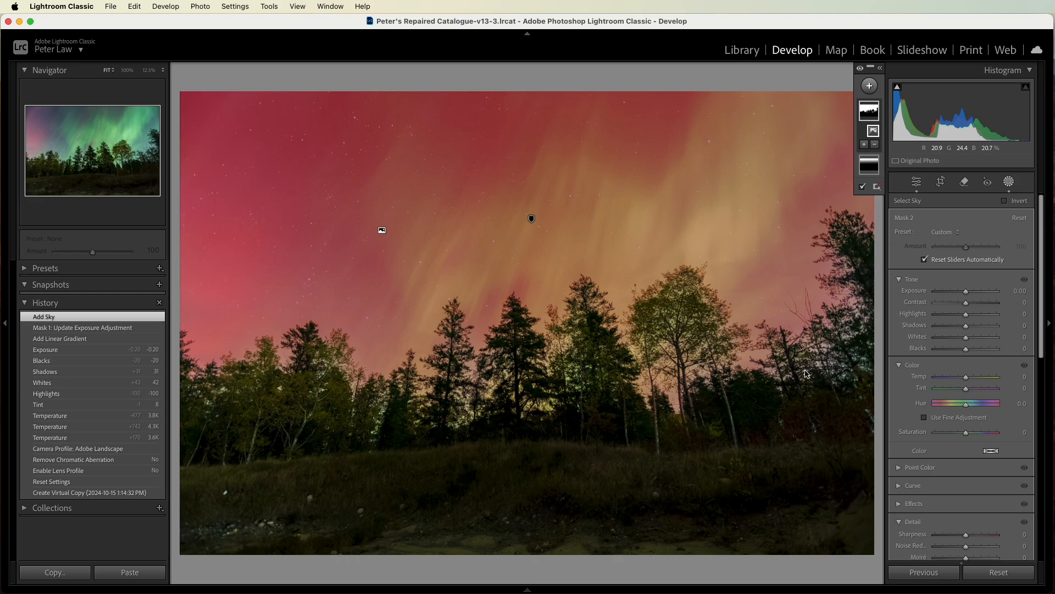
scroll(990, 449, down, 4)
scroll(991, 449, down, 2)
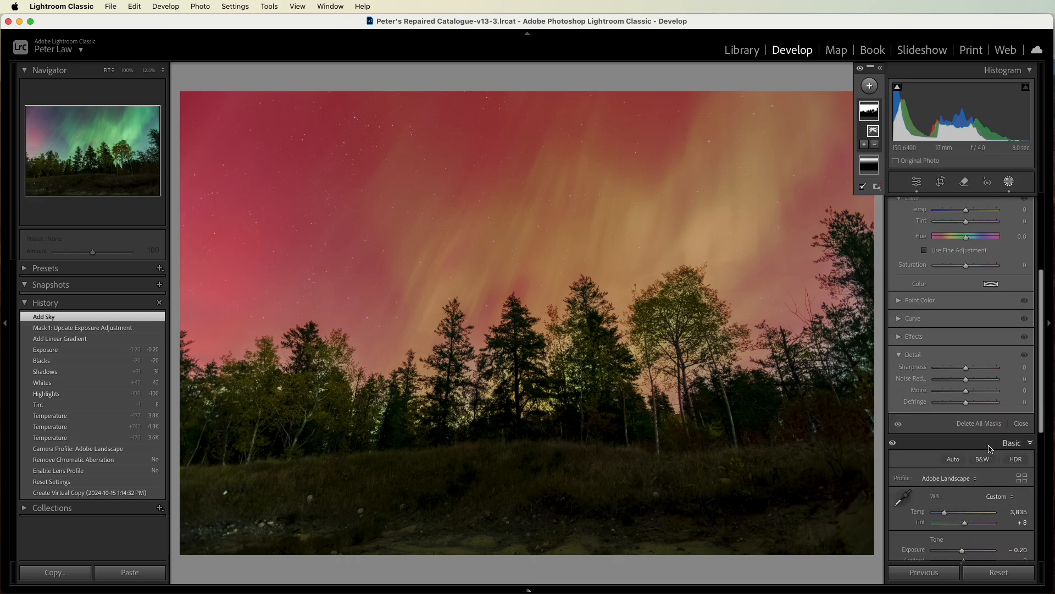
scroll(978, 393, up, 3)
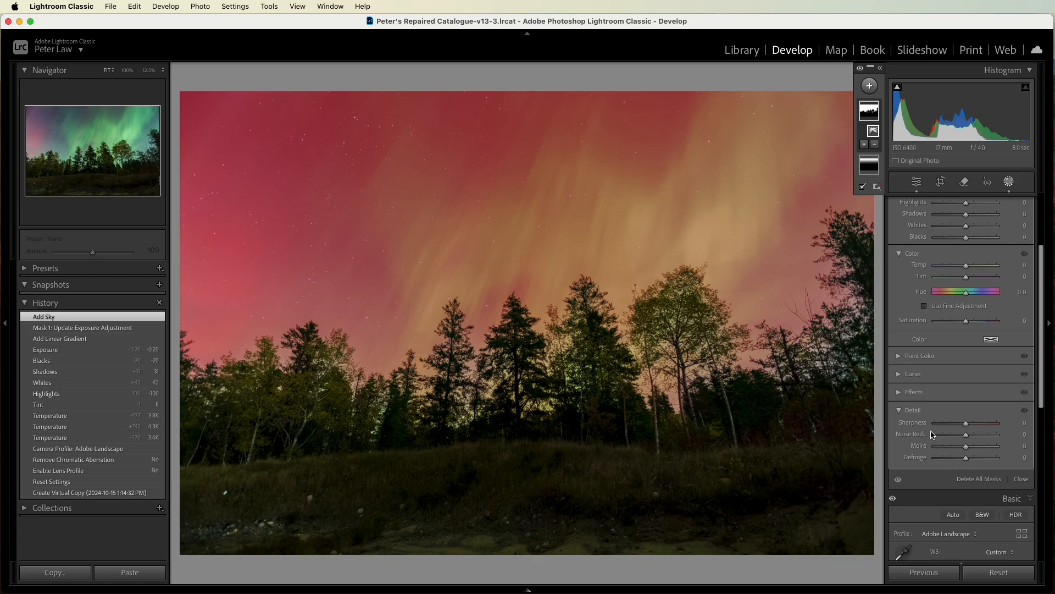
scroll(945, 373, up, 2)
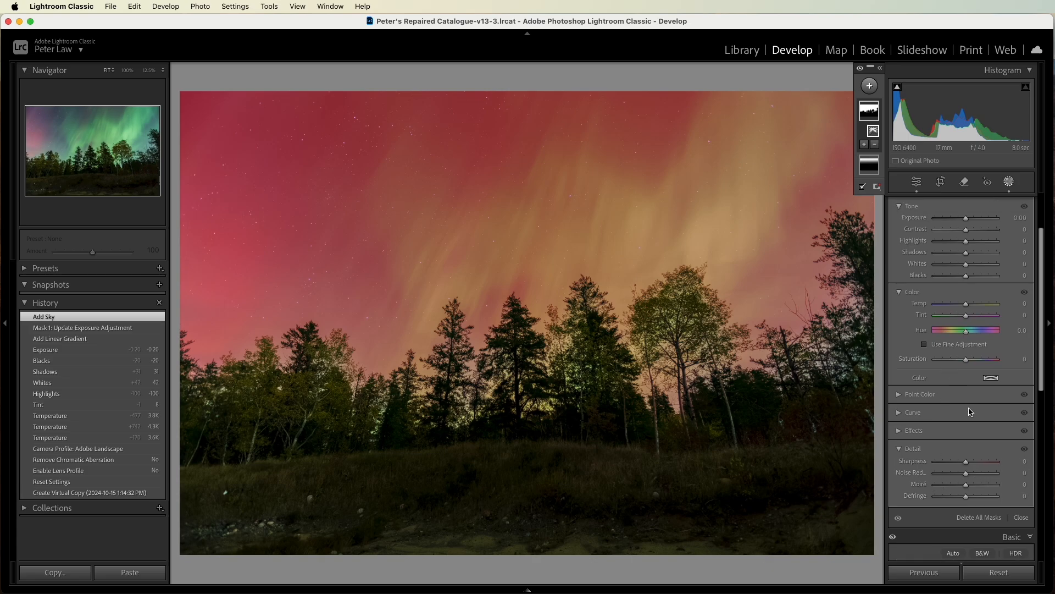
click(899, 431)
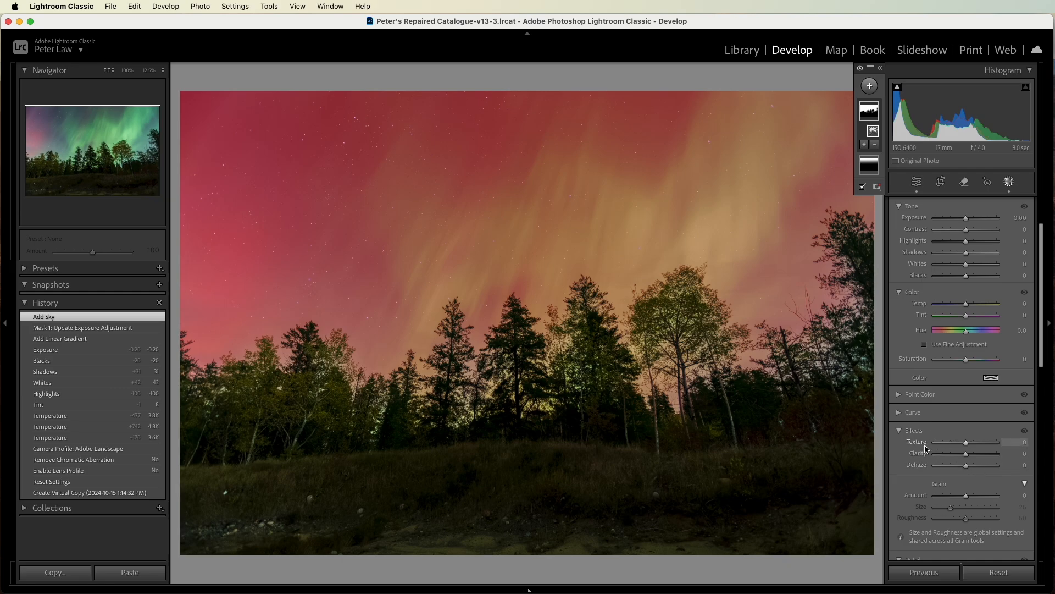
drag(968, 447, 974, 471)
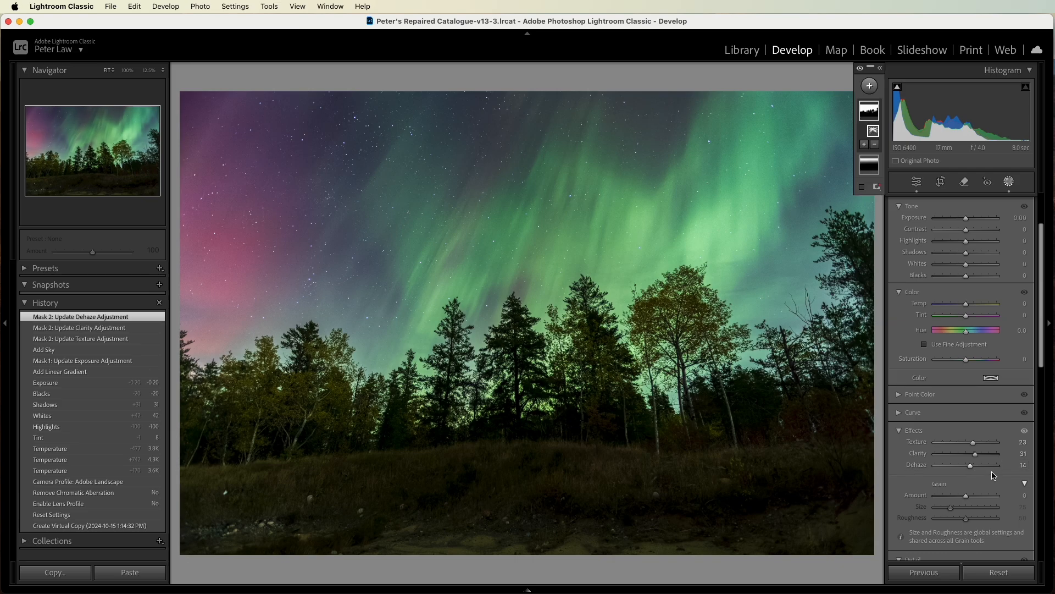
scroll(994, 476, up, 3)
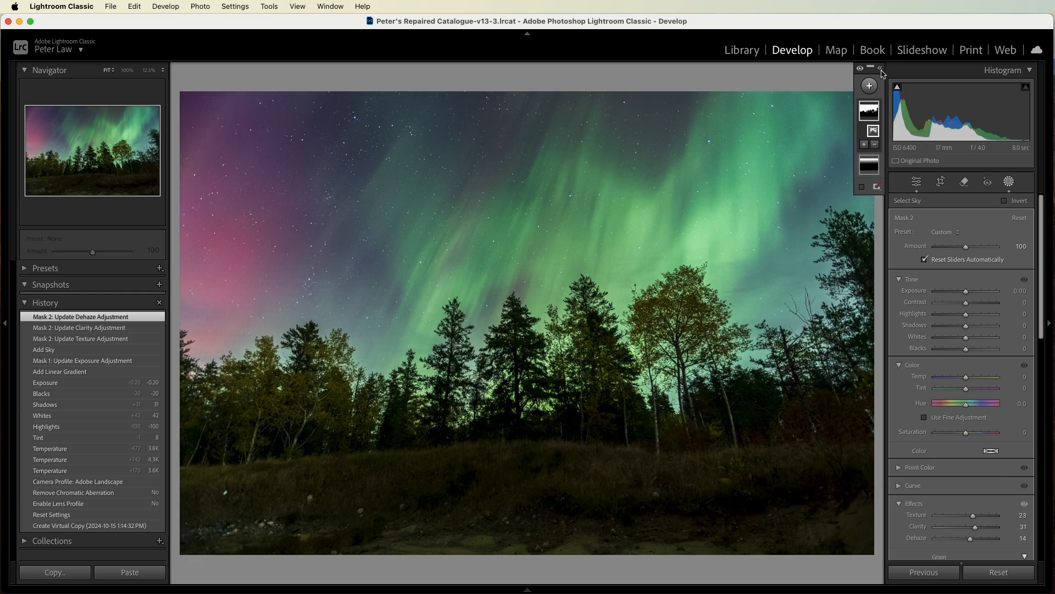
click(917, 182)
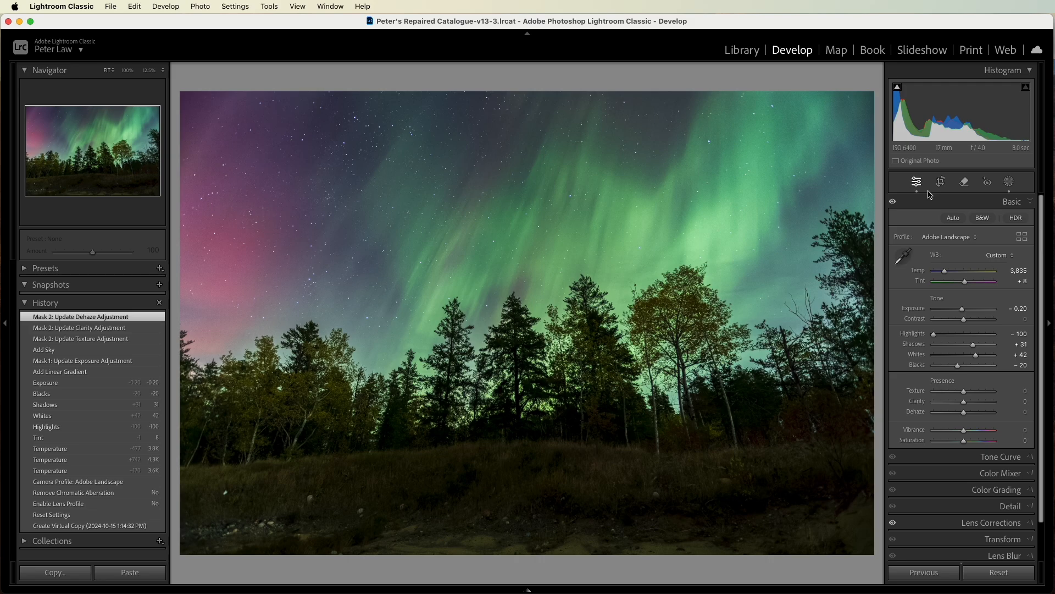
Compare the before and after versions of the edited aurora photo.
key(backslash)
key(backslash)
key(backslash)
key(backslash)
key(backslash)
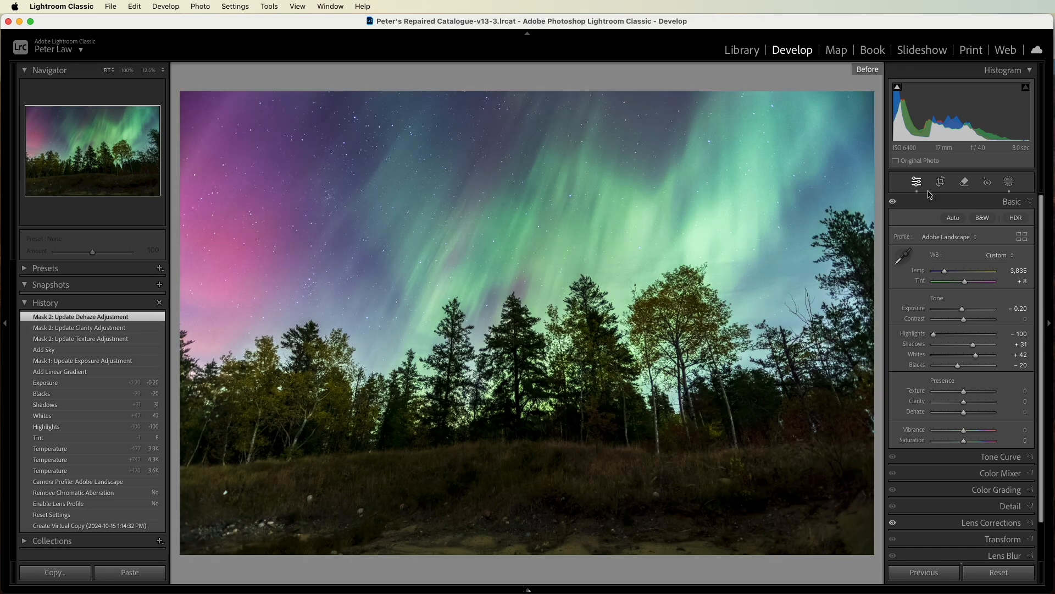
key(backslash)
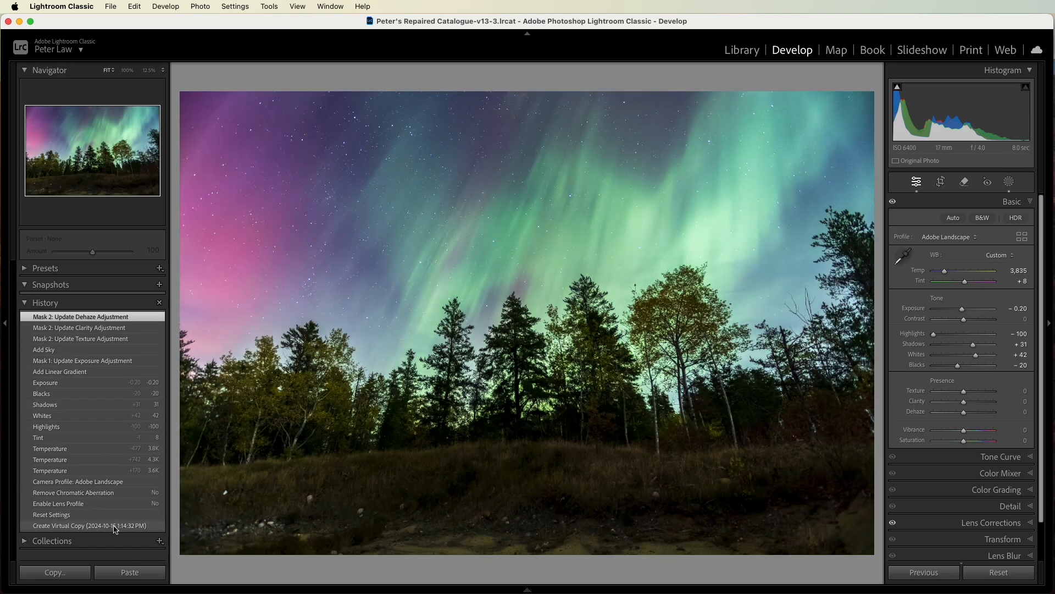
Compare the virtual copy and Reset Settings history states with the edit, and return to the latest Mask 2 Dehaze state.
click(115, 527)
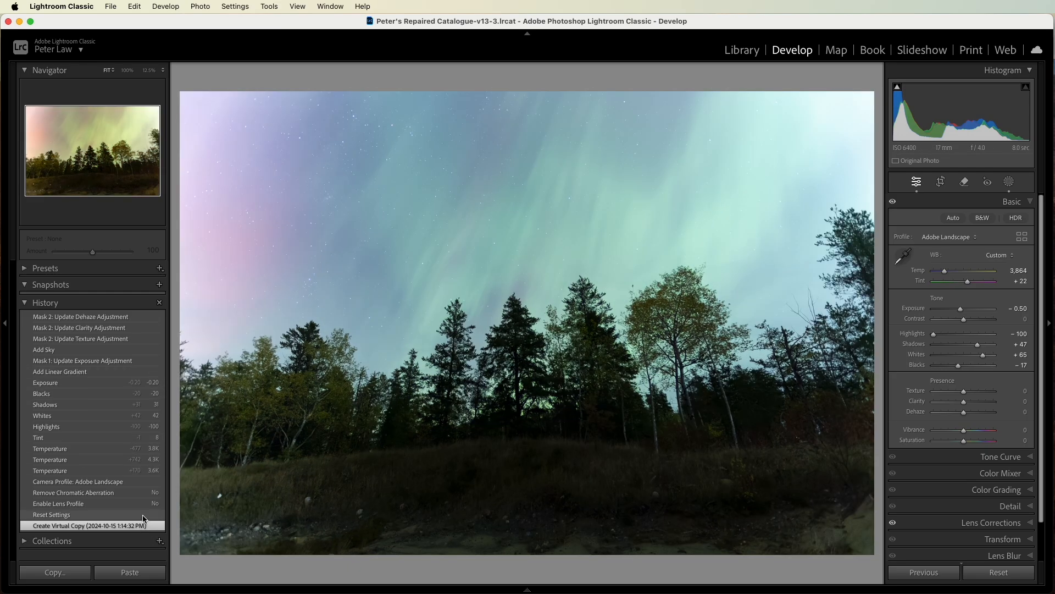
click(143, 517)
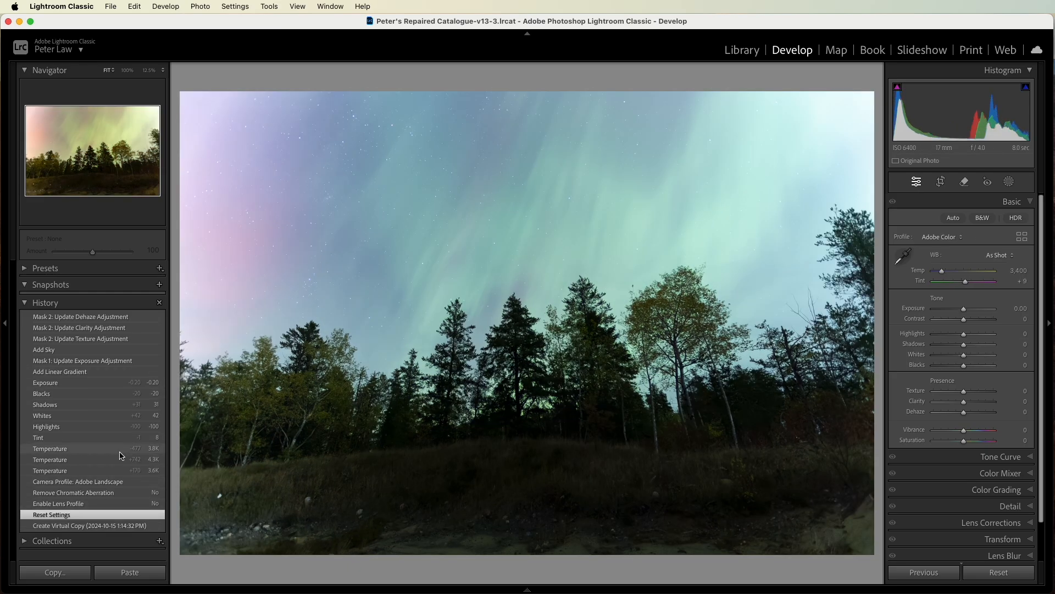
key(F6)
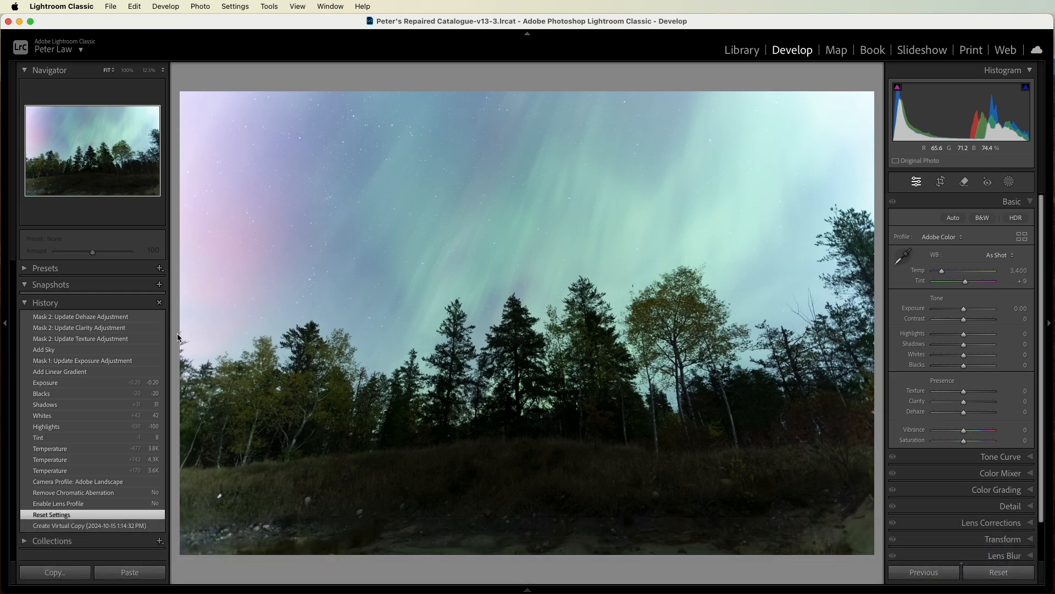
click(124, 317)
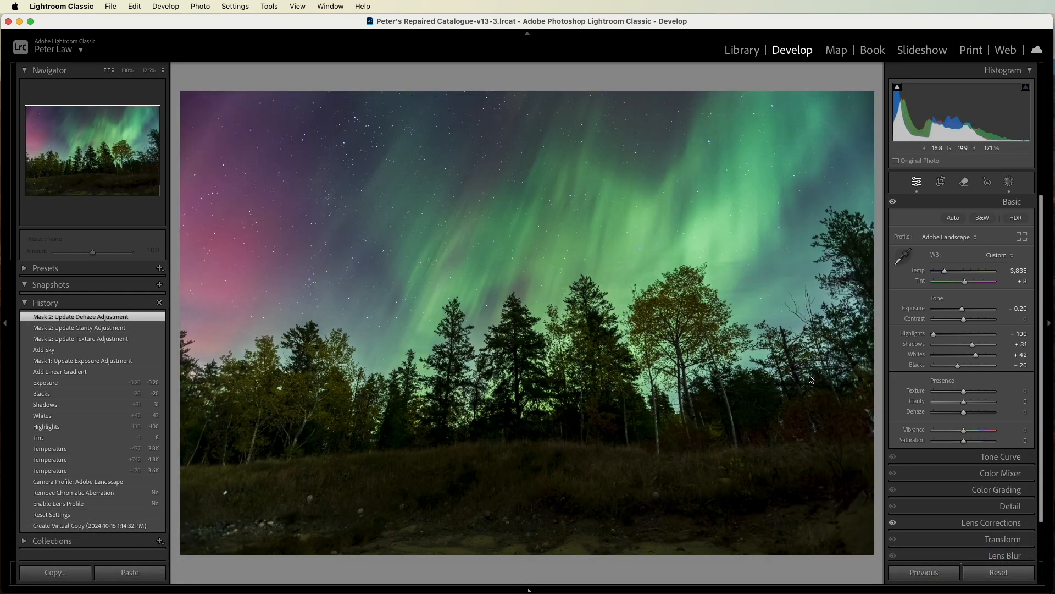